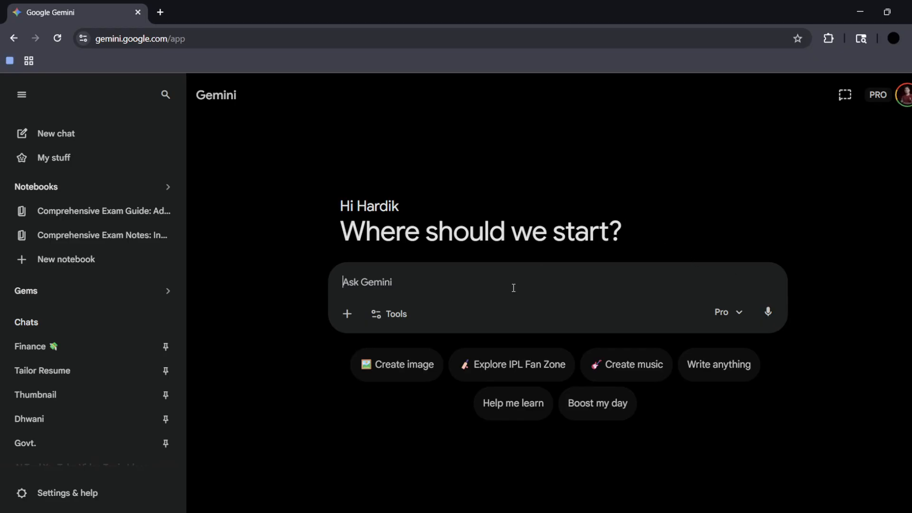
Step: Attach the copied photo of the handwritten Indian Contract Act notes to a new chat message
{"action": "left_click", "coordinate": [447, 283]}
{"action": "key", "text": "super+v"}
{"action": "left_click", "coordinate": [375, 143]}
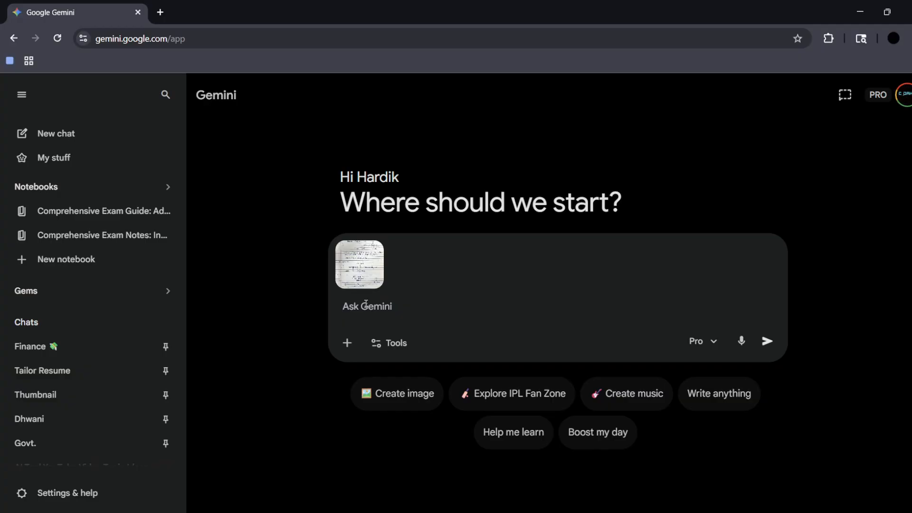
Step: Send the prompt "Transcribe this image into text and format it as structured markdown with headers." with the Pro model
{"action": "type", "text": "Transcribe this image into"}
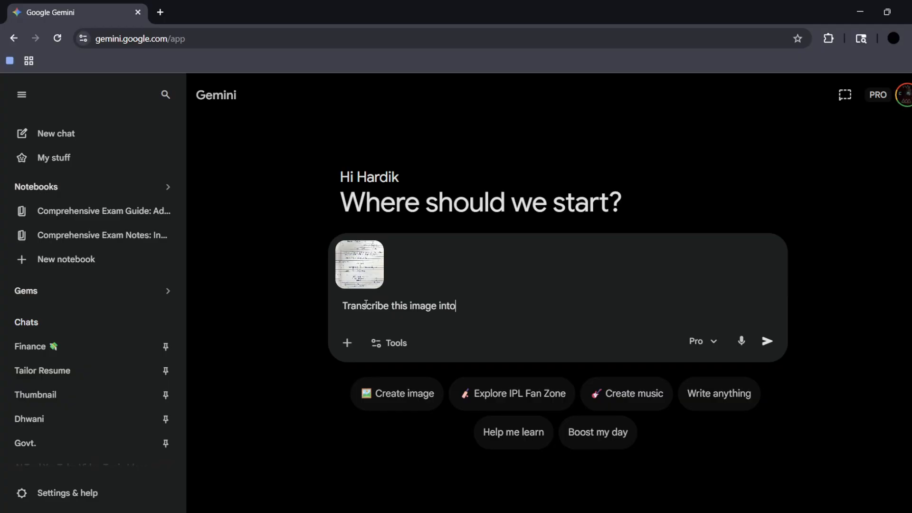
{"action": "type", "text": " text and format "}
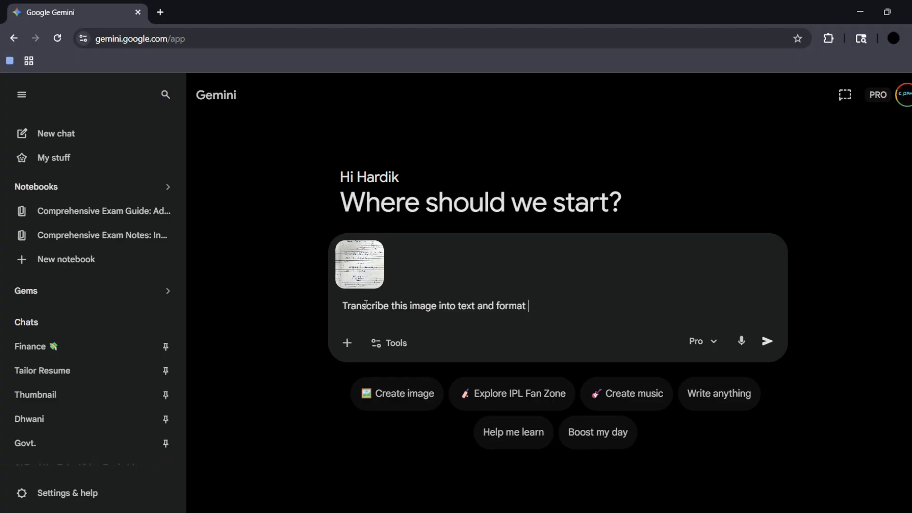
{"action": "type", "text": "it as structured"}
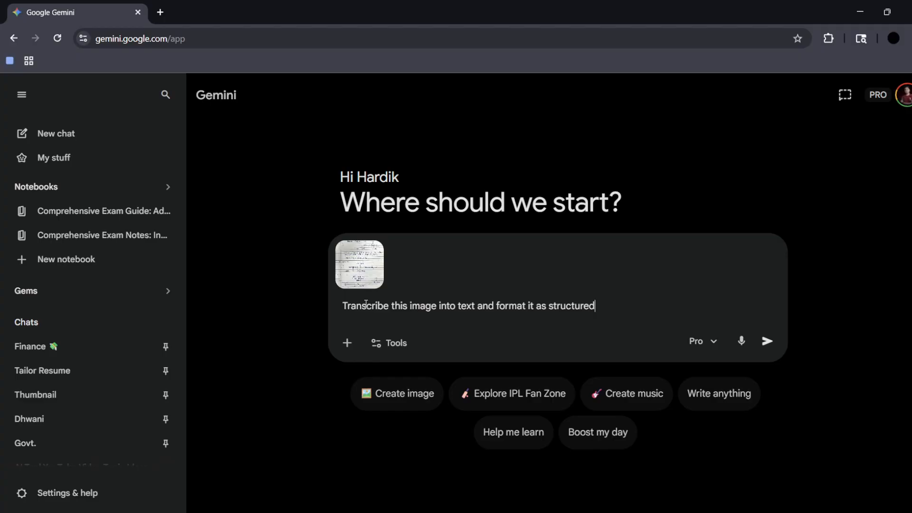
{"action": "type", "text": " markdown with headers."}
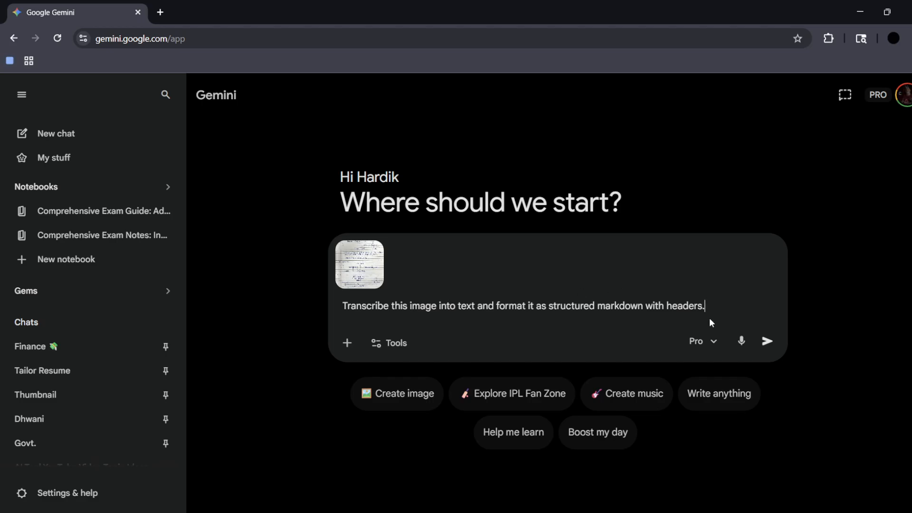
{"action": "left_click", "coordinate": [724, 348]}
{"action": "left_click", "coordinate": [702, 468]}
{"action": "left_click", "coordinate": [767, 342]}
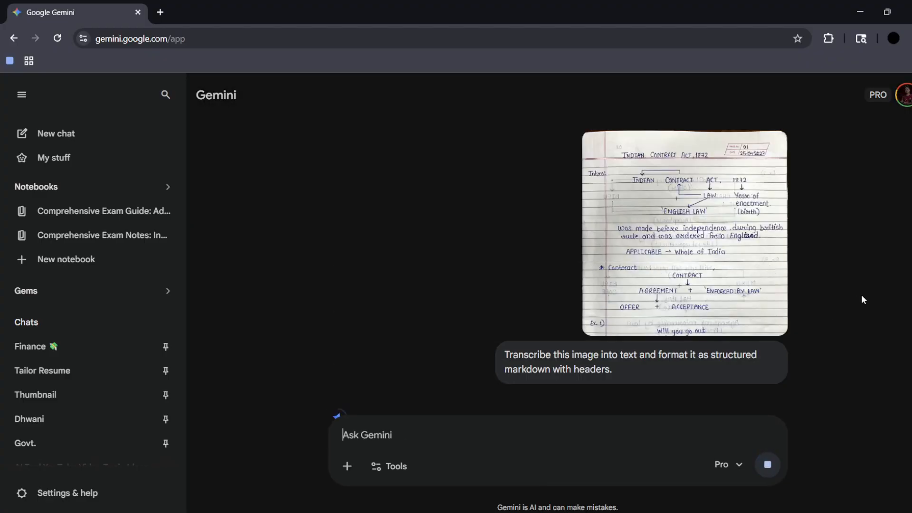
Step: Copy the sent prompt text, switch to Claude, and paste it into a new chat using the Opus 4.7 model
{"action": "left_click_drag", "start_coordinate": [615, 369], "coordinate": [499, 362]}
{"action": "key", "text": "ctrl+c"}
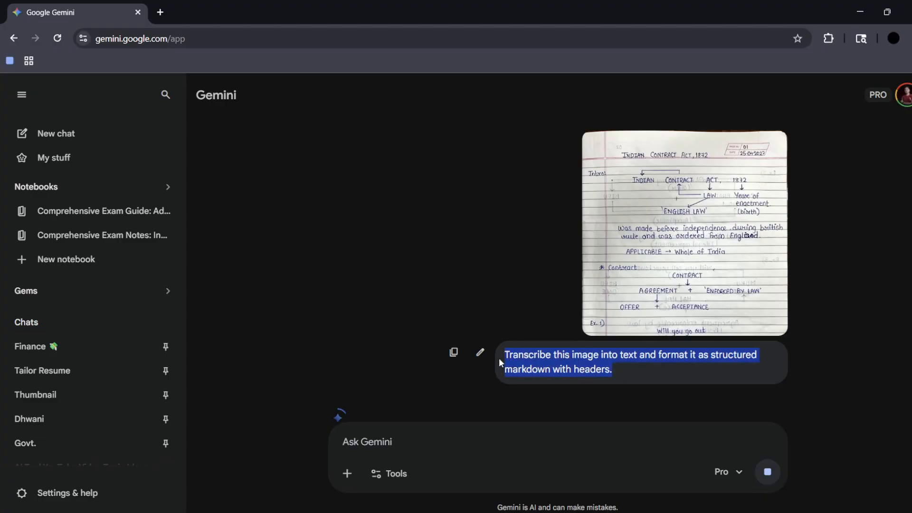
{"action": "key", "text": "alt+Tab"}
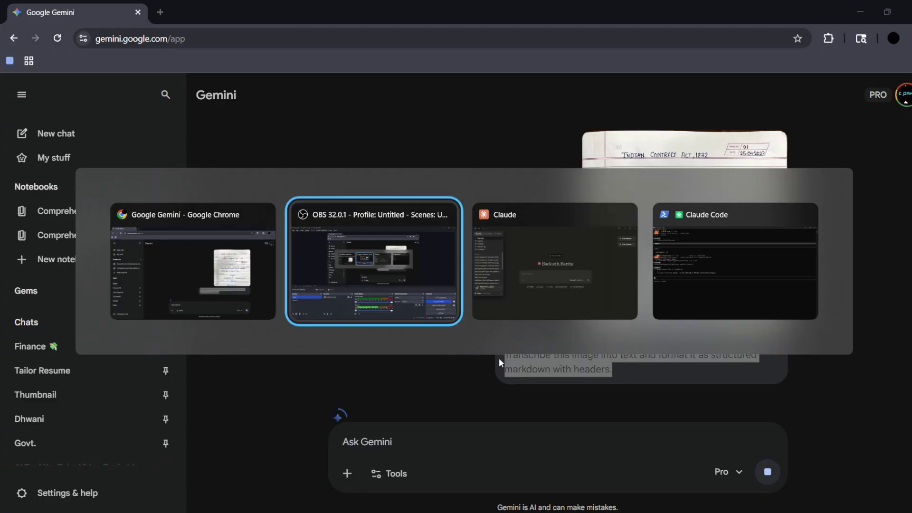
{"action": "key", "text": "alt+Tab"}
{"action": "left_click", "coordinate": [575, 304]}
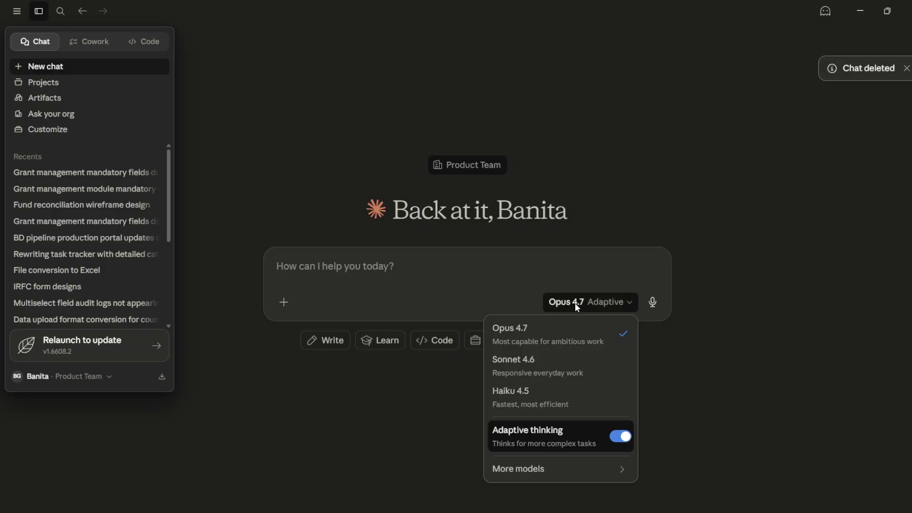
{"action": "left_click", "coordinate": [532, 332]}
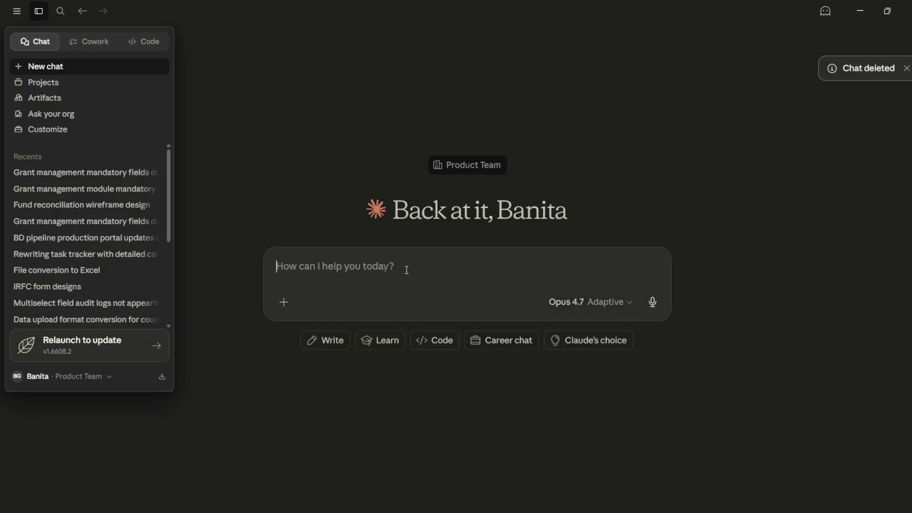
{"action": "key", "text": "ctrl+v"}
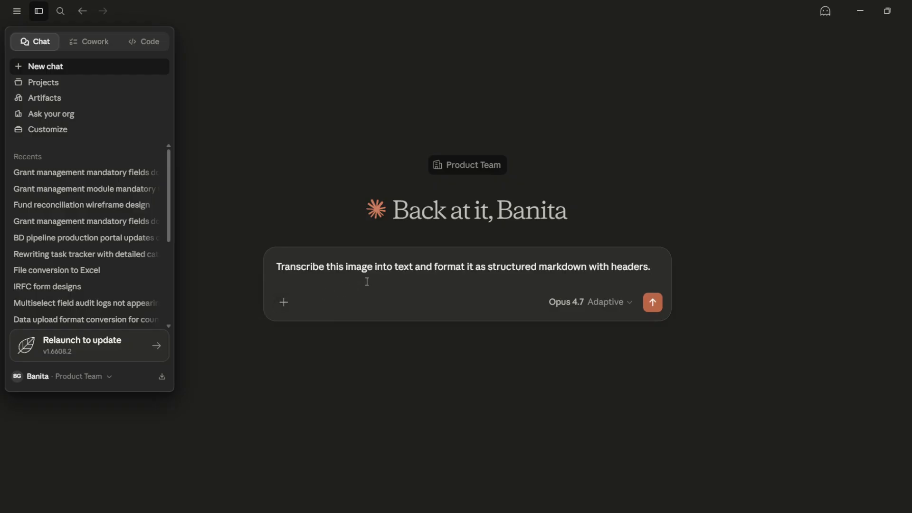
Step: Attach the copied handwritten notes photo from the clipboard history to the prompt and send it
{"action": "key", "text": "super+v"}
{"action": "left_click", "coordinate": [688, 434]}
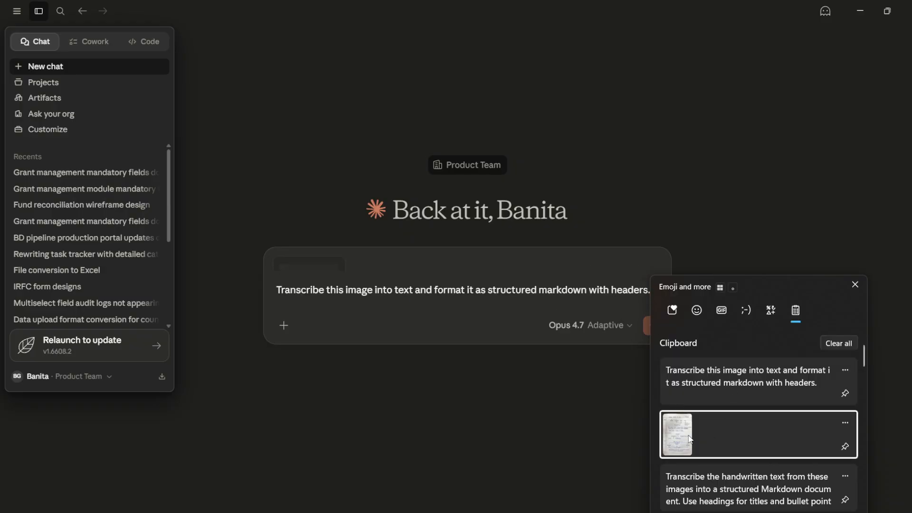
{"action": "key", "text": "alt+Tab"}
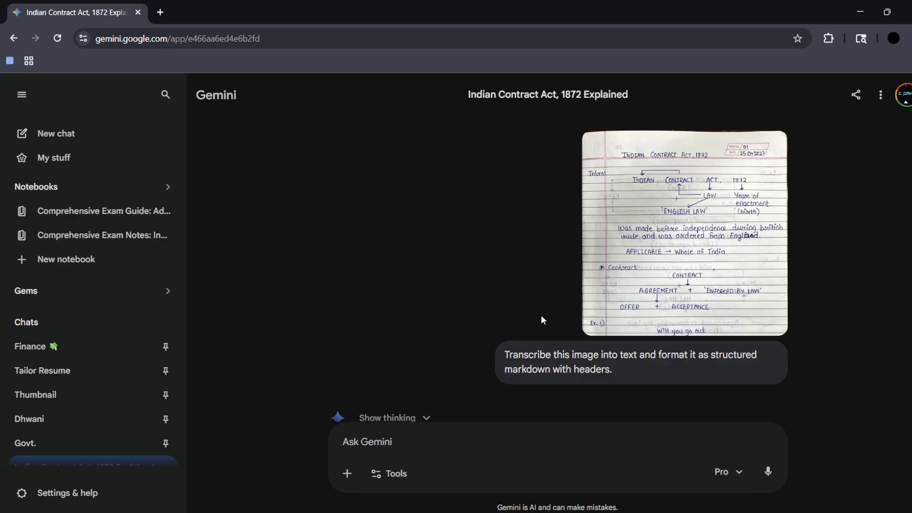
{"action": "key", "text": "alt+Tab"}
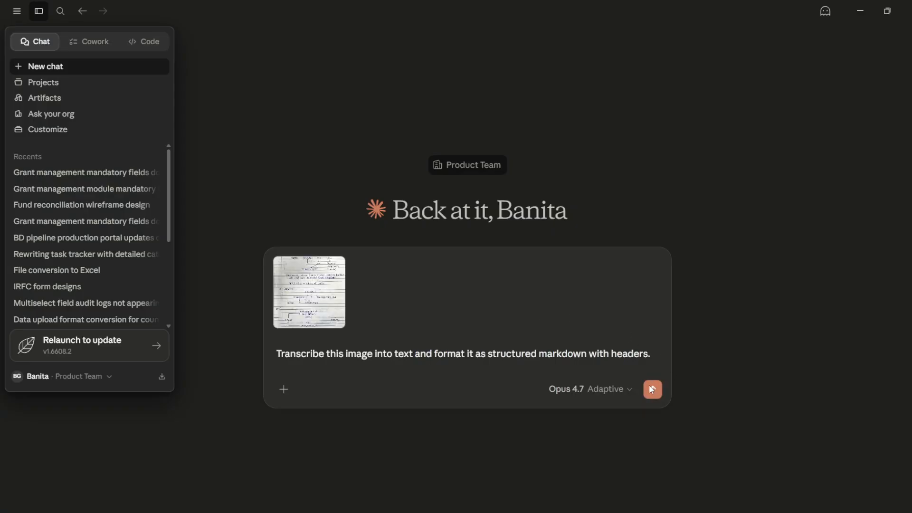
{"action": "left_click", "coordinate": [649, 383]}
Step: Switch to Gemini and compare its full transcription with the enlarged original photo of the handwritten notes
{"action": "key", "text": "alt+Tab"}
{"action": "scroll", "coordinate": [507, 237], "scroll_direction": "down", "scroll_amount": 5}
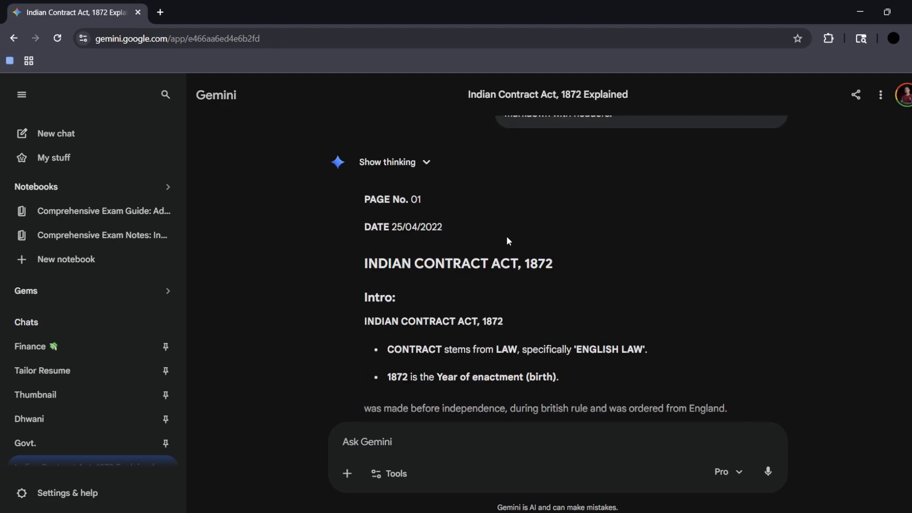
{"action": "scroll", "coordinate": [506, 240], "scroll_direction": "up", "scroll_amount": 5}
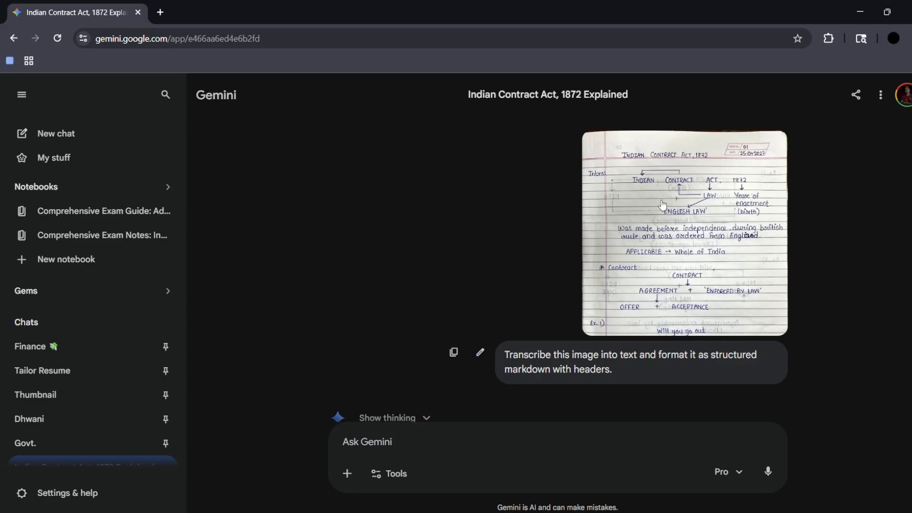
{"action": "scroll", "coordinate": [663, 205], "scroll_direction": "down", "scroll_amount": 6}
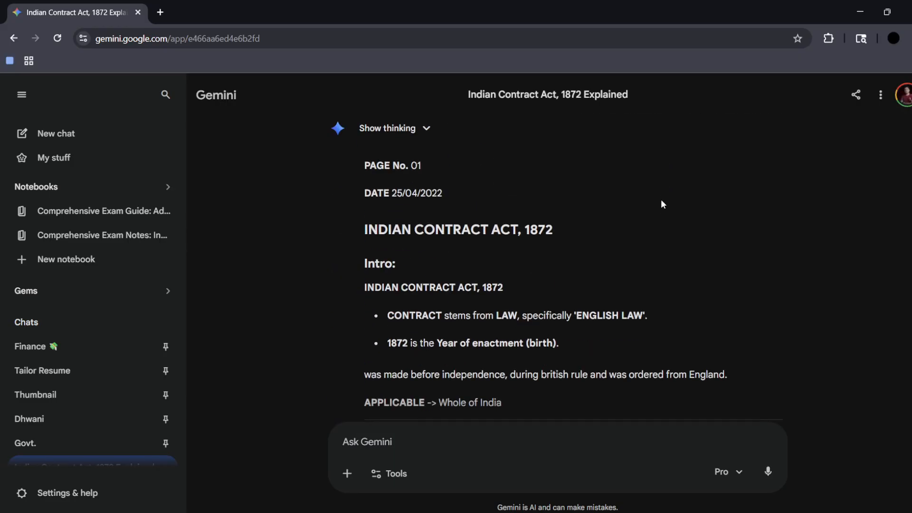
{"action": "scroll", "coordinate": [662, 205], "scroll_direction": "up", "scroll_amount": 4}
{"action": "left_click", "coordinate": [701, 166]}
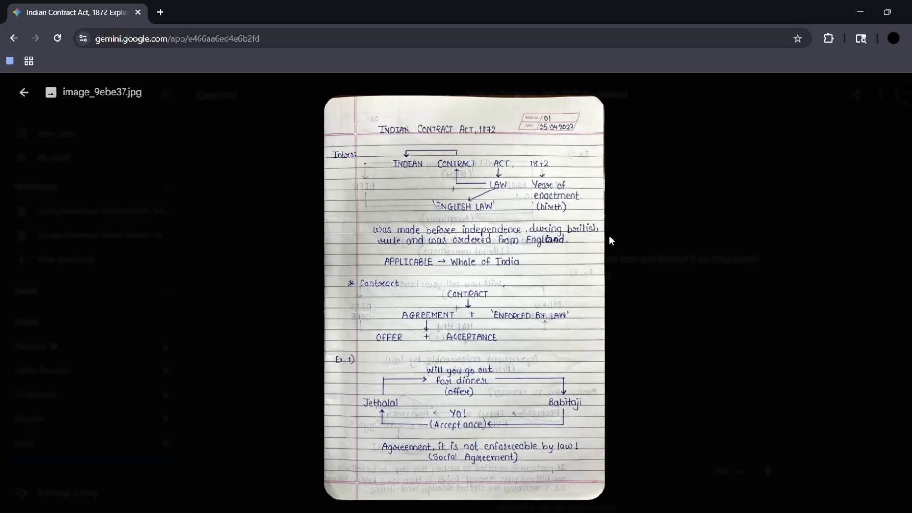
{"action": "left_click", "coordinate": [647, 277]}
{"action": "scroll", "coordinate": [647, 277], "scroll_direction": "down", "scroll_amount": 5}
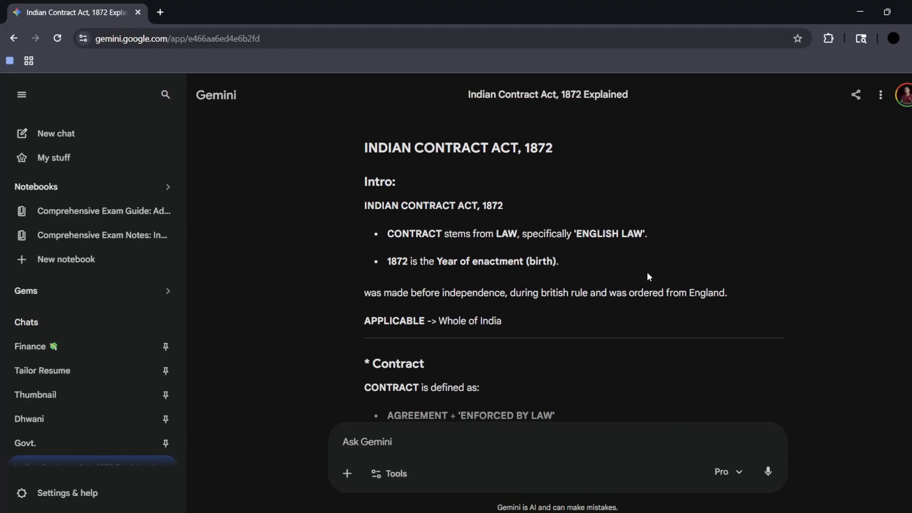
{"action": "scroll", "coordinate": [648, 277], "scroll_direction": "down", "scroll_amount": 3}
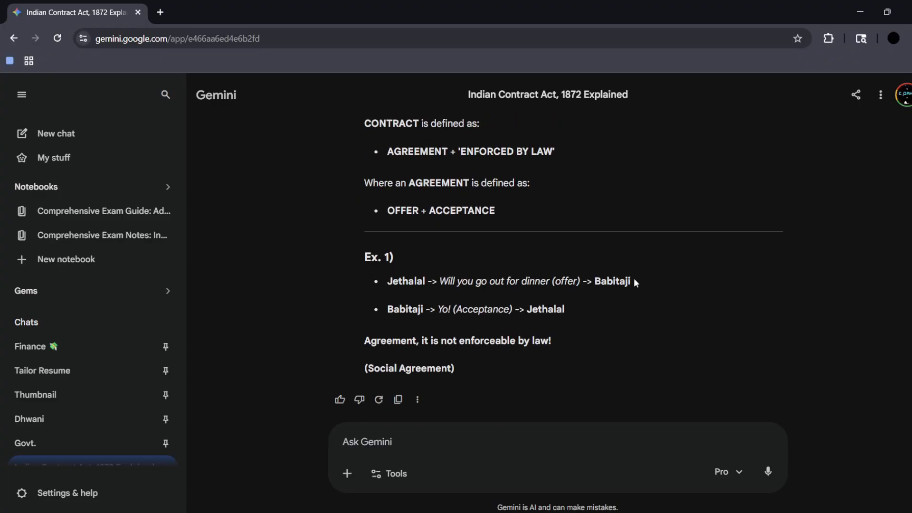
{"action": "scroll", "coordinate": [552, 295], "scroll_direction": "up", "scroll_amount": 10}
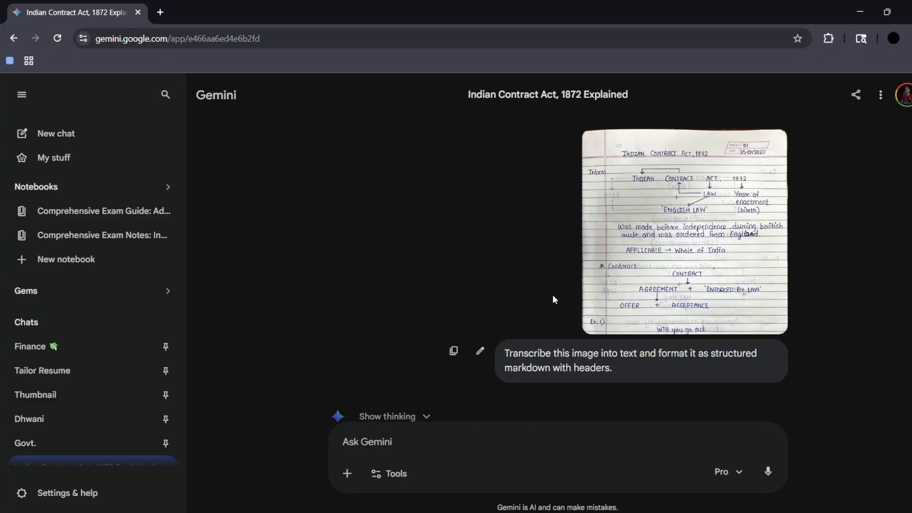
{"action": "scroll", "coordinate": [552, 294], "scroll_direction": "down", "scroll_amount": 8}
{"action": "scroll", "coordinate": [551, 294], "scroll_direction": "up", "scroll_amount": 6}
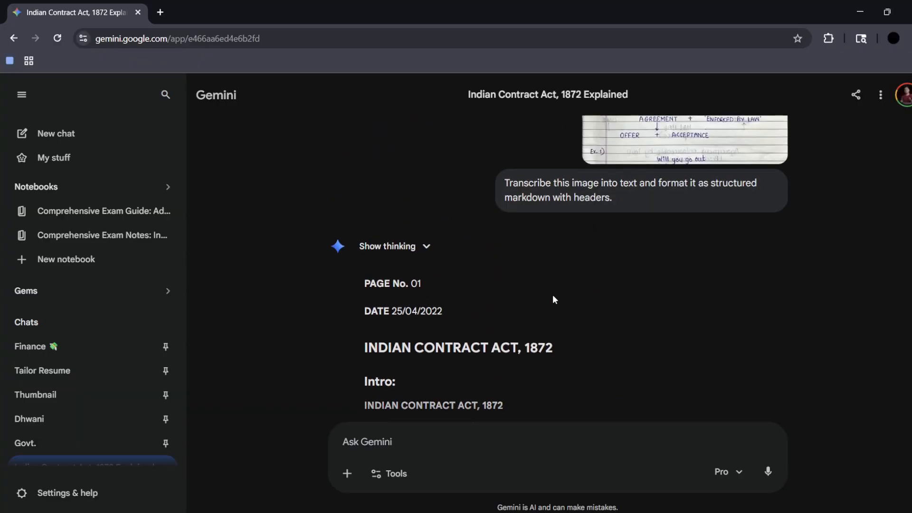
{"action": "scroll", "coordinate": [552, 294], "scroll_direction": "up", "scroll_amount": 3}
{"action": "scroll", "coordinate": [551, 294], "scroll_direction": "down", "scroll_amount": 9}
{"action": "scroll", "coordinate": [551, 295], "scroll_direction": "up", "scroll_amount": 9}
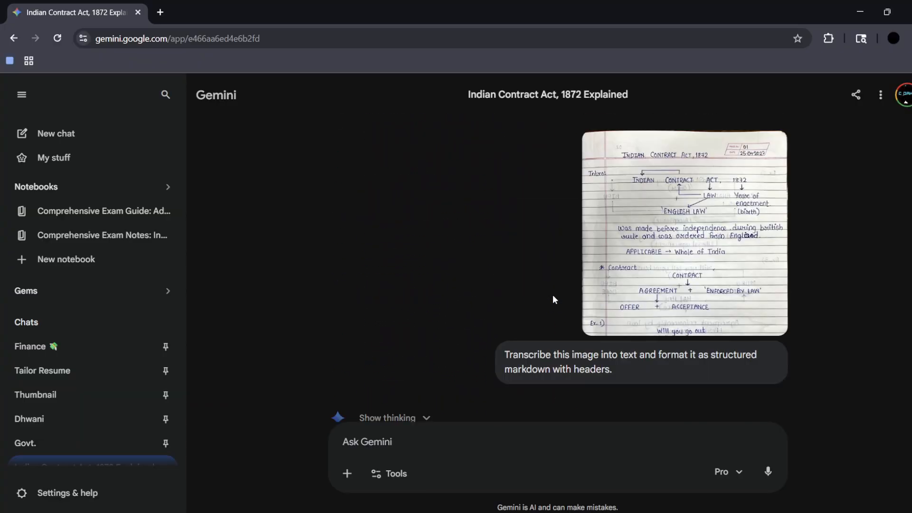
{"action": "scroll", "coordinate": [552, 294], "scroll_direction": "down", "scroll_amount": 10}
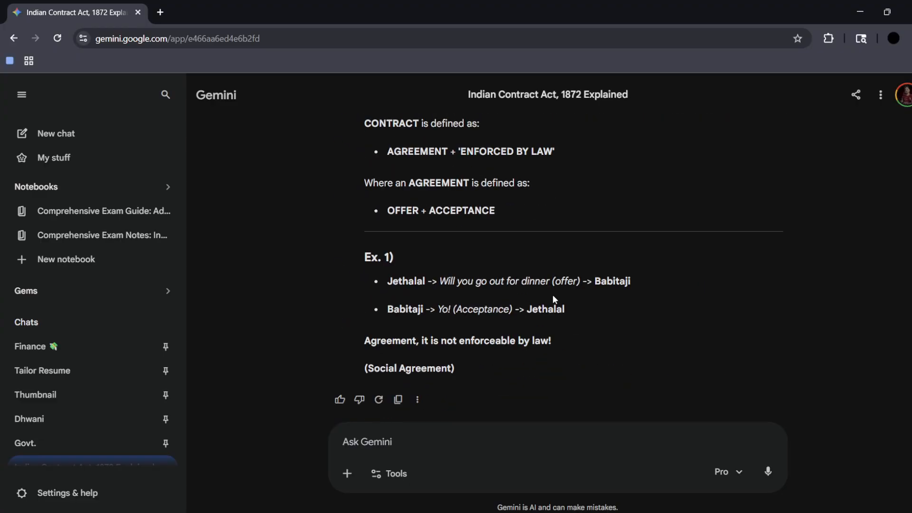
{"action": "scroll", "coordinate": [552, 294], "scroll_direction": "up", "scroll_amount": 10}
{"action": "scroll", "coordinate": [551, 294], "scroll_direction": "down", "scroll_amount": 10}
{"action": "scroll", "coordinate": [552, 294], "scroll_direction": "up", "scroll_amount": 8}
{"action": "scroll", "coordinate": [551, 294], "scroll_direction": "up", "scroll_amount": 4}
{"action": "scroll", "coordinate": [552, 295], "scroll_direction": "down", "scroll_amount": 8}
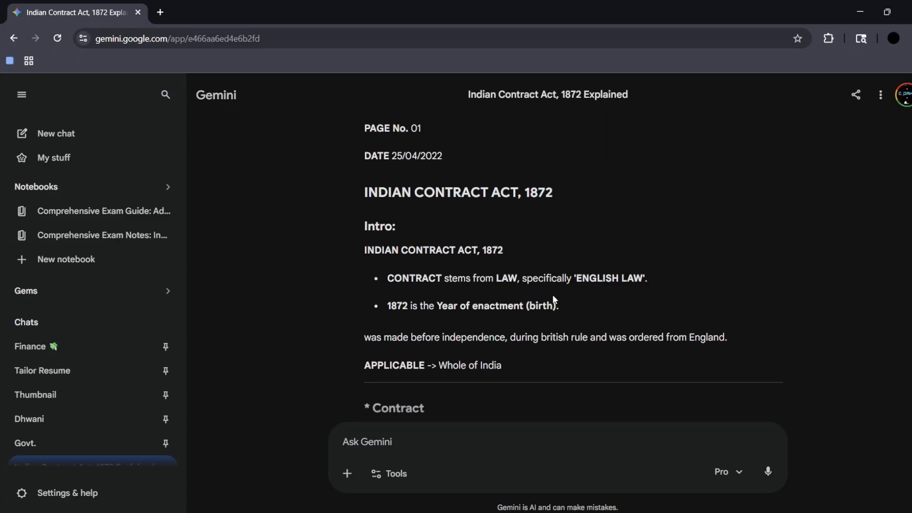
{"action": "scroll", "coordinate": [539, 144], "scroll_direction": "down", "scroll_amount": 3}
Step: Switch to Claude and check its transcription, especially the contract structure diagram, against the enlarged original notes photo
{"action": "key", "text": "alt+Tab"}
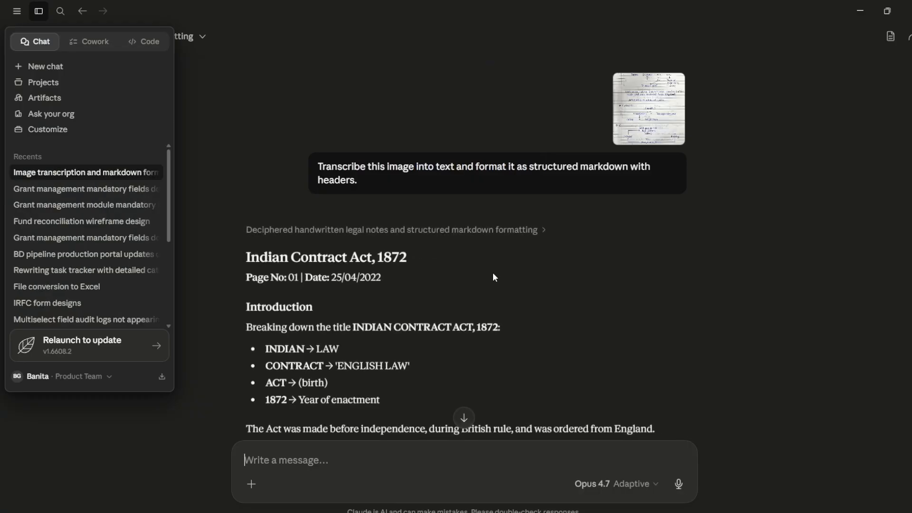
{"action": "scroll", "coordinate": [492, 277], "scroll_direction": "down", "scroll_amount": 8}
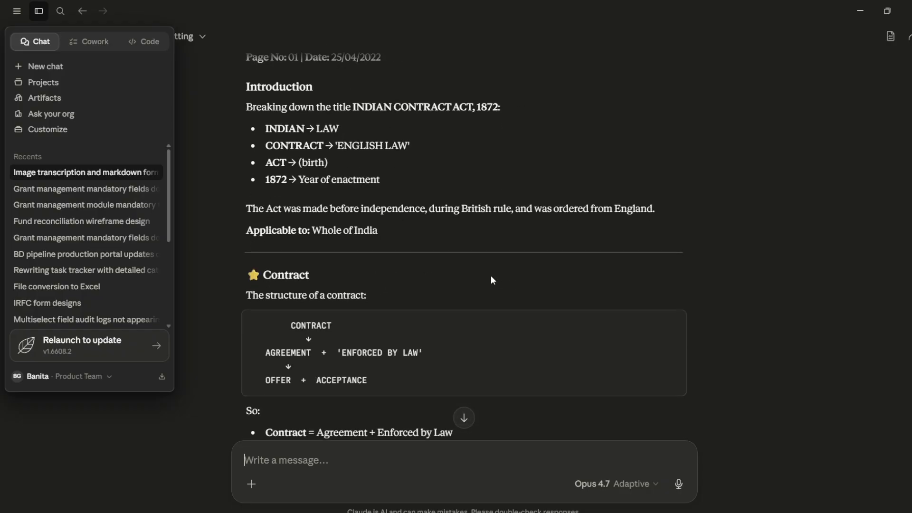
{"action": "scroll", "coordinate": [491, 275], "scroll_direction": "up", "scroll_amount": 8}
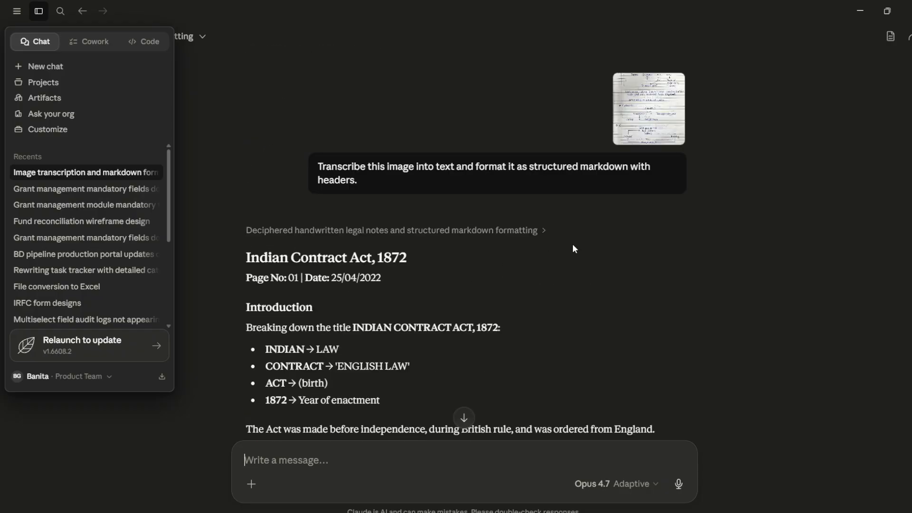
{"action": "scroll", "coordinate": [573, 249], "scroll_direction": "down", "scroll_amount": 5}
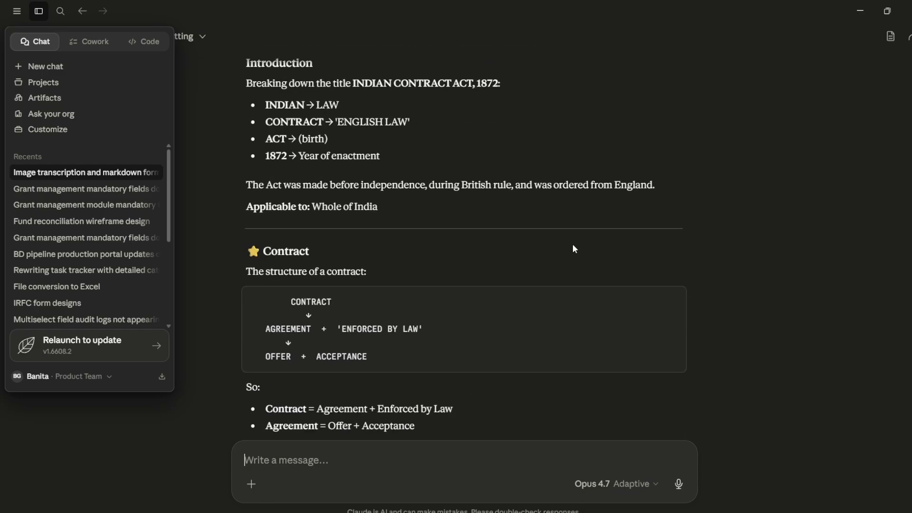
{"action": "scroll", "coordinate": [572, 243], "scroll_direction": "down", "scroll_amount": 3}
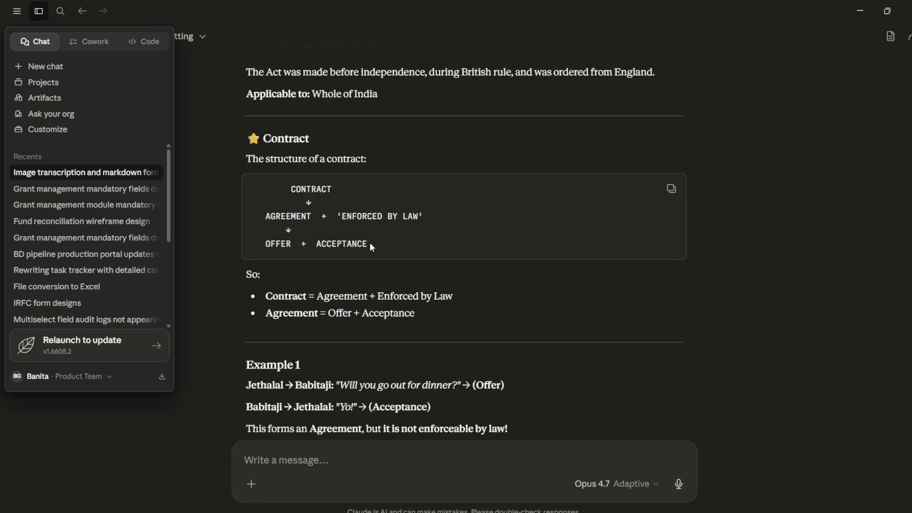
{"action": "left_click_drag", "start_coordinate": [370, 242], "coordinate": [291, 189]}
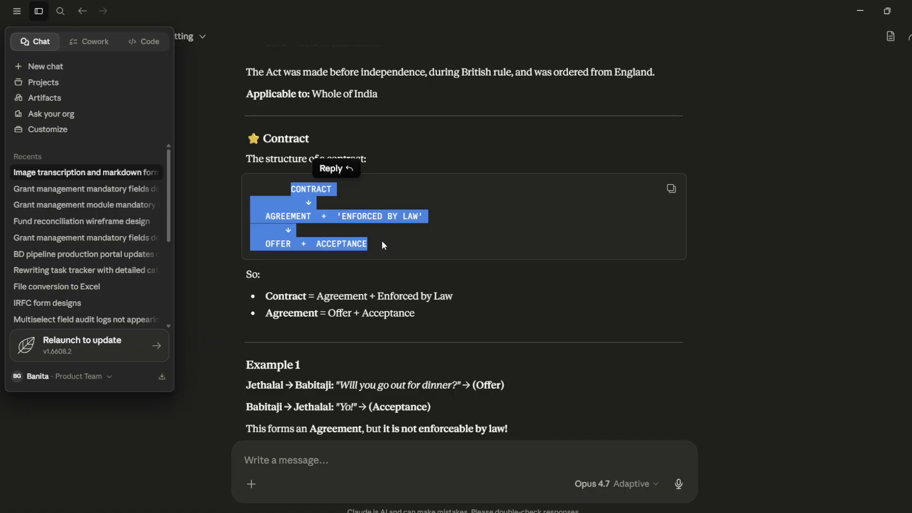
{"action": "left_click_drag", "start_coordinate": [384, 245], "coordinate": [290, 189]}
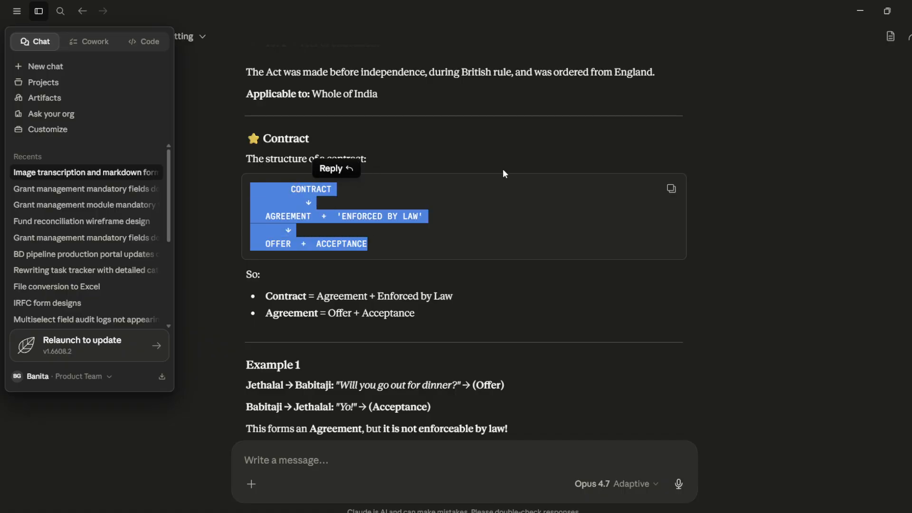
{"action": "left_click", "coordinate": [517, 291]}
{"action": "scroll", "coordinate": [518, 291], "scroll_direction": "up", "scroll_amount": 8}
{"action": "left_click", "coordinate": [659, 103]}
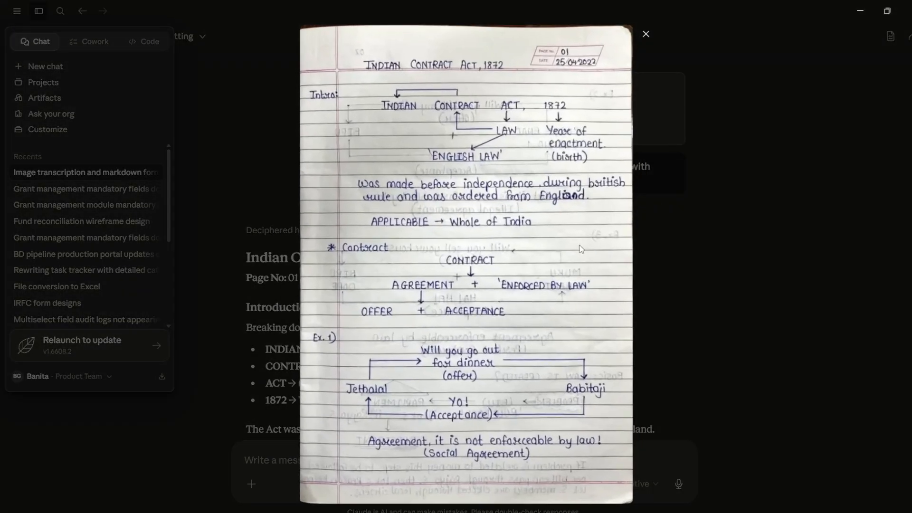
{"action": "left_click", "coordinate": [639, 302]}
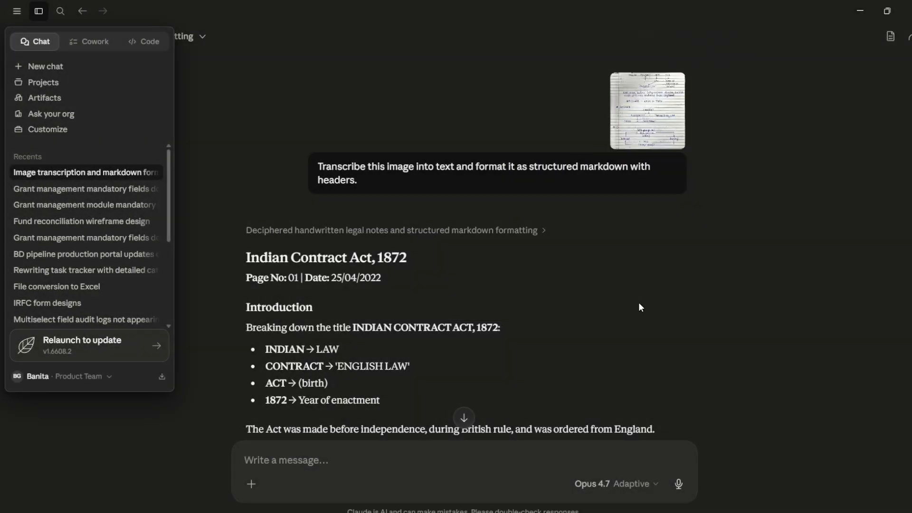
{"action": "scroll", "coordinate": [638, 302], "scroll_direction": "down", "scroll_amount": 5}
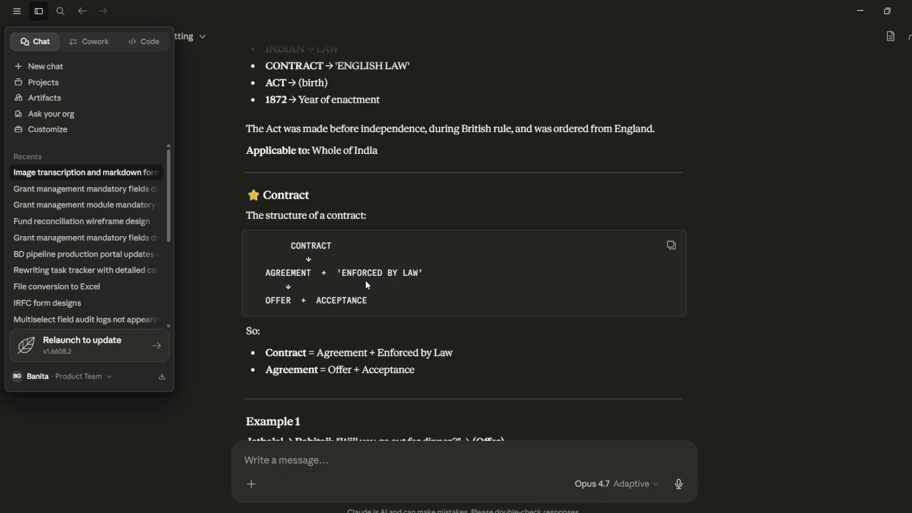
Step: Read Claude's transcription through Example 1, then switch between Claude and Gemini to compare their introduction and contract sections
{"action": "scroll", "coordinate": [340, 299], "scroll_direction": "down", "scroll_amount": 4}
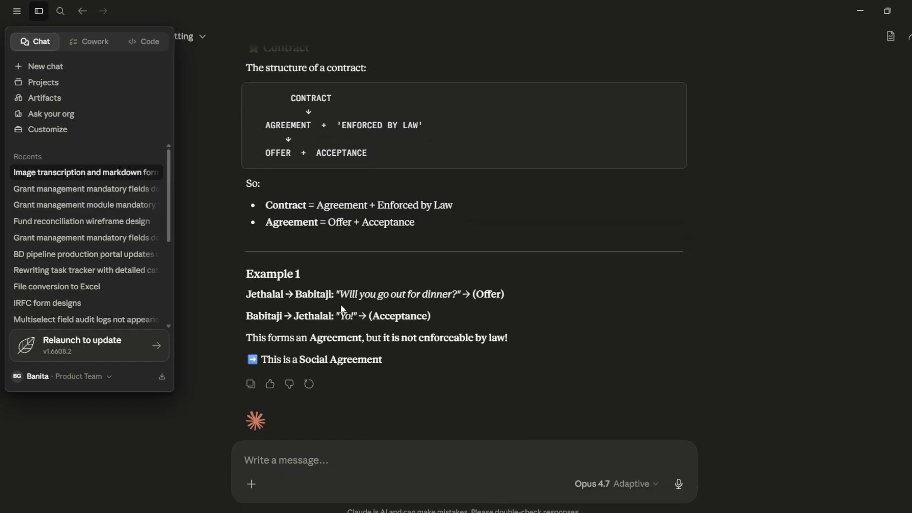
{"action": "key", "text": "alt+Tab"}
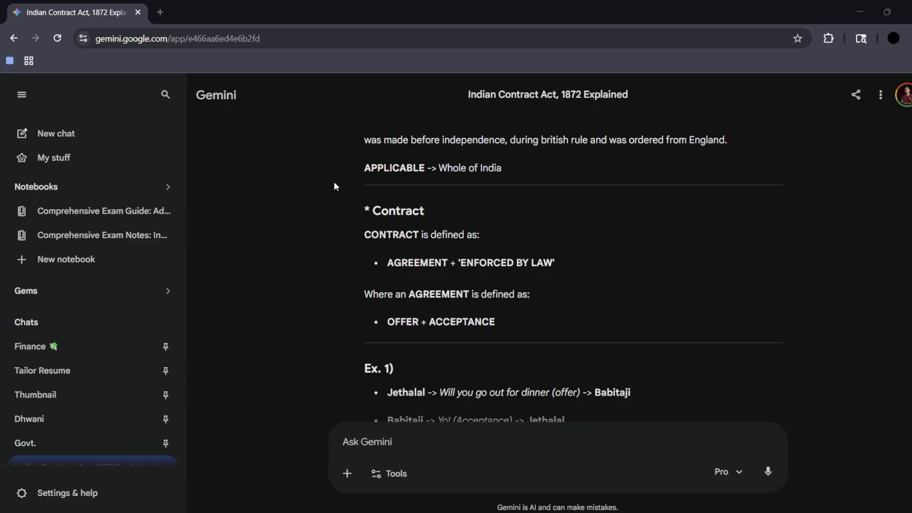
{"action": "key", "text": "alt+Tab"}
{"action": "scroll", "coordinate": [495, 300], "scroll_direction": "up", "scroll_amount": 12}
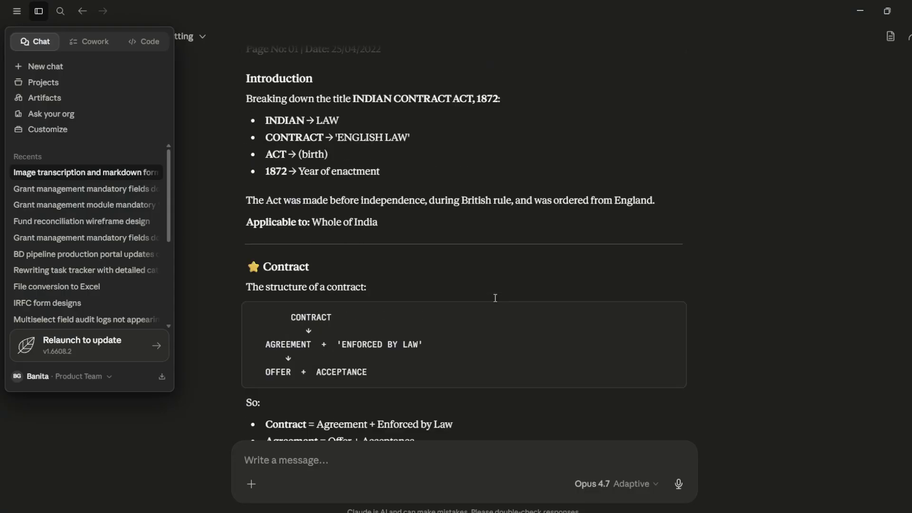
{"action": "key", "text": "alt+Tab"}
{"action": "scroll", "coordinate": [494, 298], "scroll_direction": "up", "scroll_amount": 10}
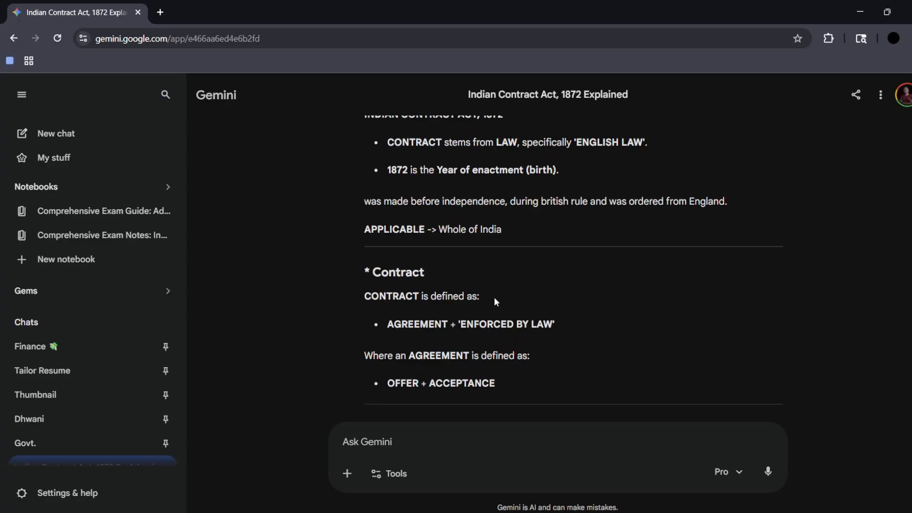
Step: Enlarge the original notes photo in Gemini, close it, and reread Gemini's transcription through the Ex. 1 section
{"action": "left_click", "coordinate": [714, 185]}
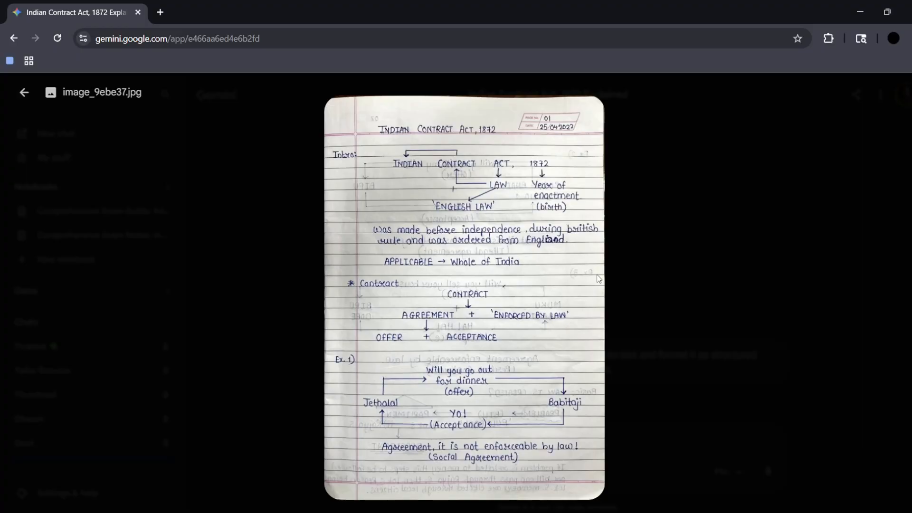
{"action": "left_click", "coordinate": [25, 92]}
{"action": "scroll", "coordinate": [396, 312], "scroll_direction": "down", "scroll_amount": 6}
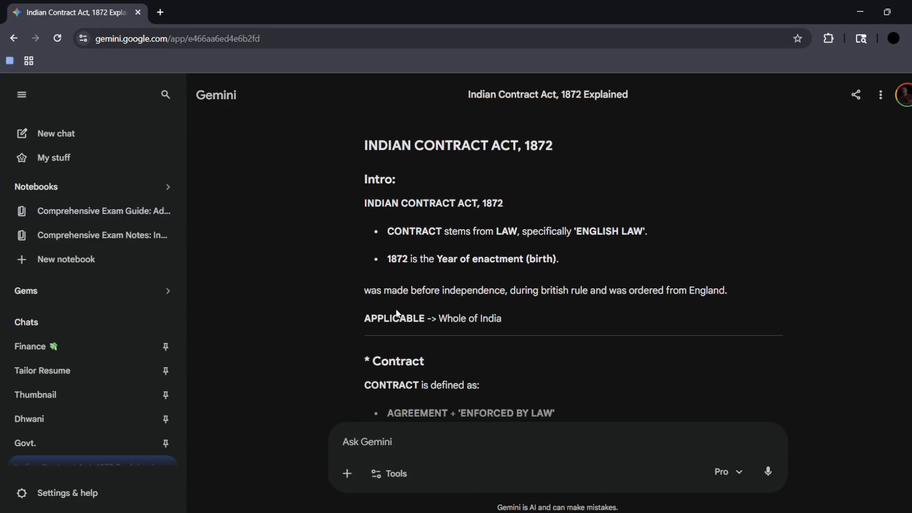
{"action": "scroll", "coordinate": [397, 312], "scroll_direction": "down", "scroll_amount": 5}
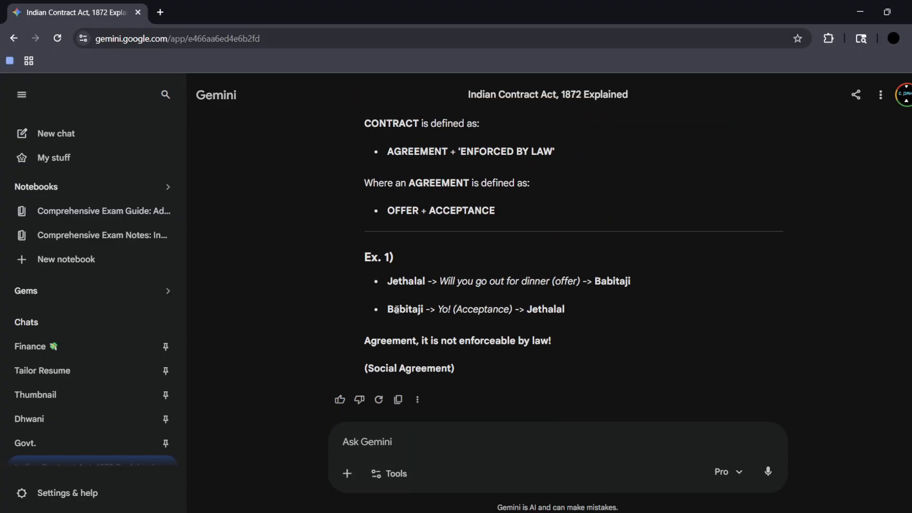
{"action": "key", "text": "alt+Tab"}
{"action": "key", "text": "alt+Tab"}
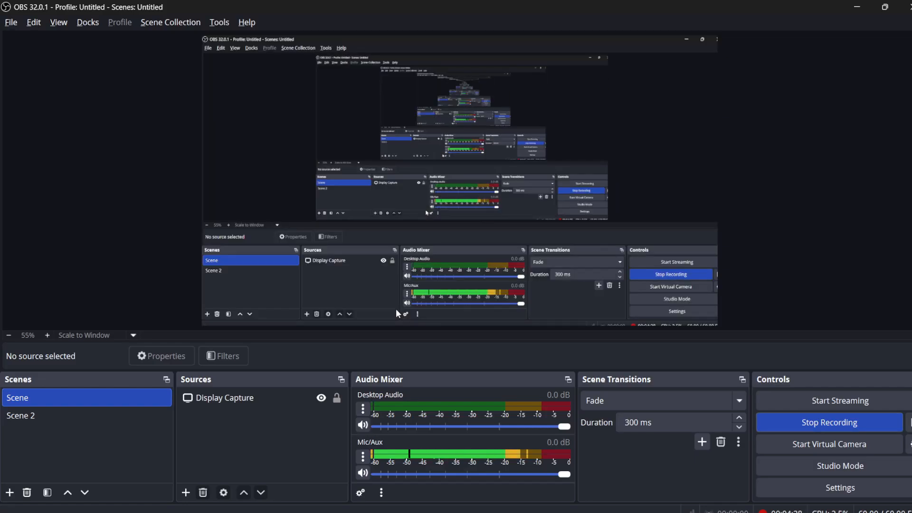
{"action": "key", "text": "alt+Tab"}
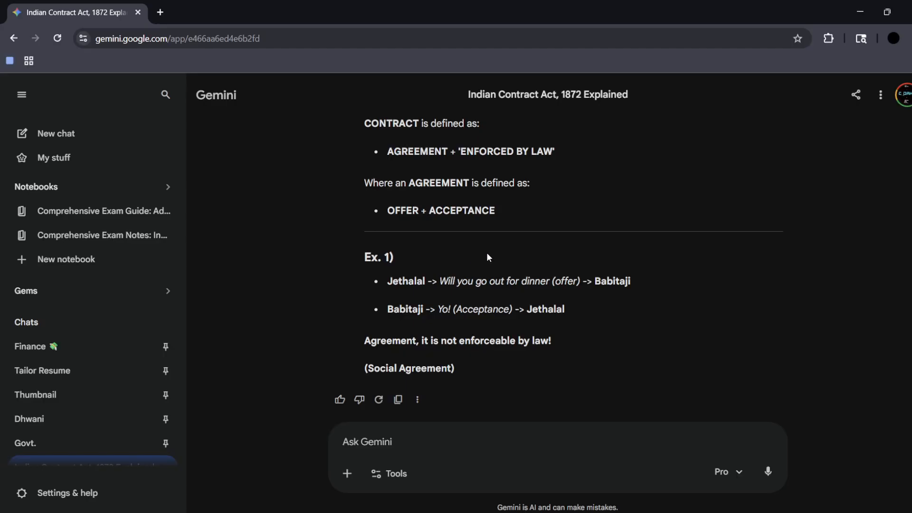
{"action": "scroll", "coordinate": [487, 254], "scroll_direction": "up", "scroll_amount": 10}
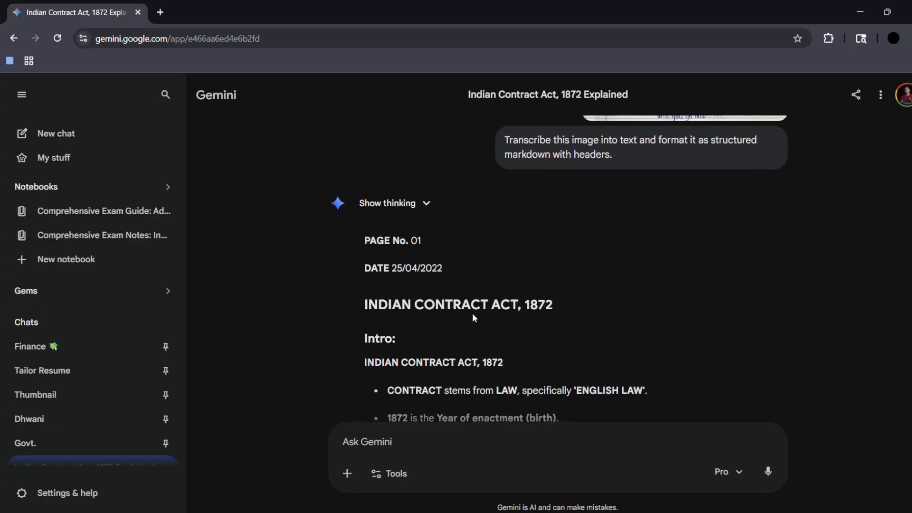
{"action": "scroll", "coordinate": [472, 312], "scroll_direction": "up", "scroll_amount": 5}
{"action": "scroll", "coordinate": [471, 312], "scroll_direction": "down", "scroll_amount": 10}
{"action": "scroll", "coordinate": [472, 313], "scroll_direction": "up", "scroll_amount": 15}
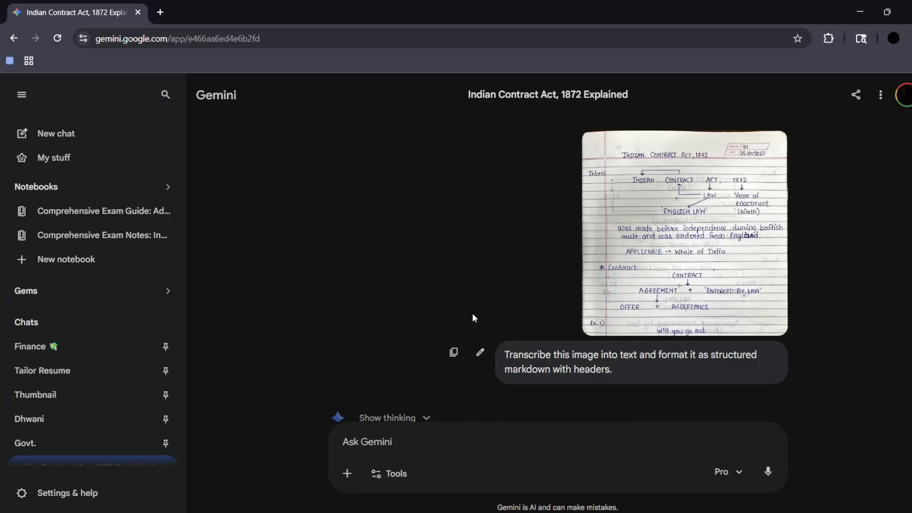
{"action": "scroll", "coordinate": [472, 318], "scroll_direction": "down", "scroll_amount": 10}
{"action": "scroll", "coordinate": [472, 317], "scroll_direction": "up", "scroll_amount": 10}
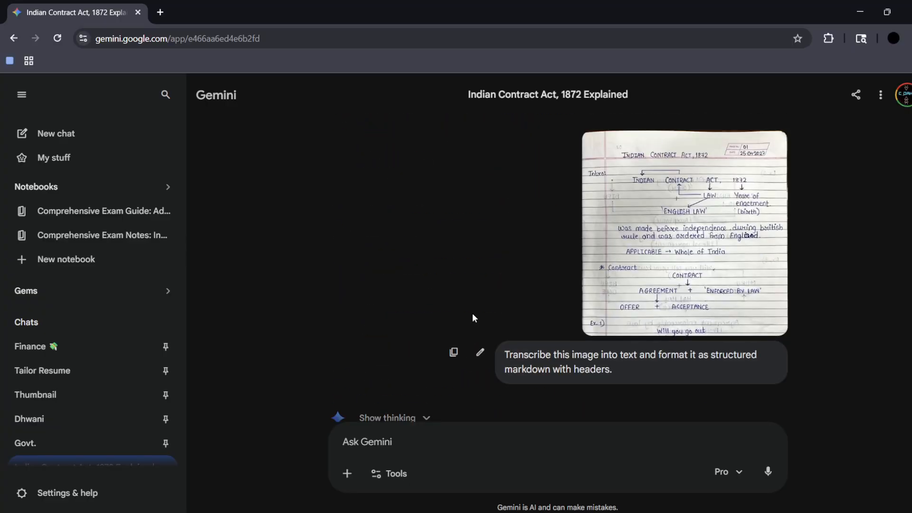